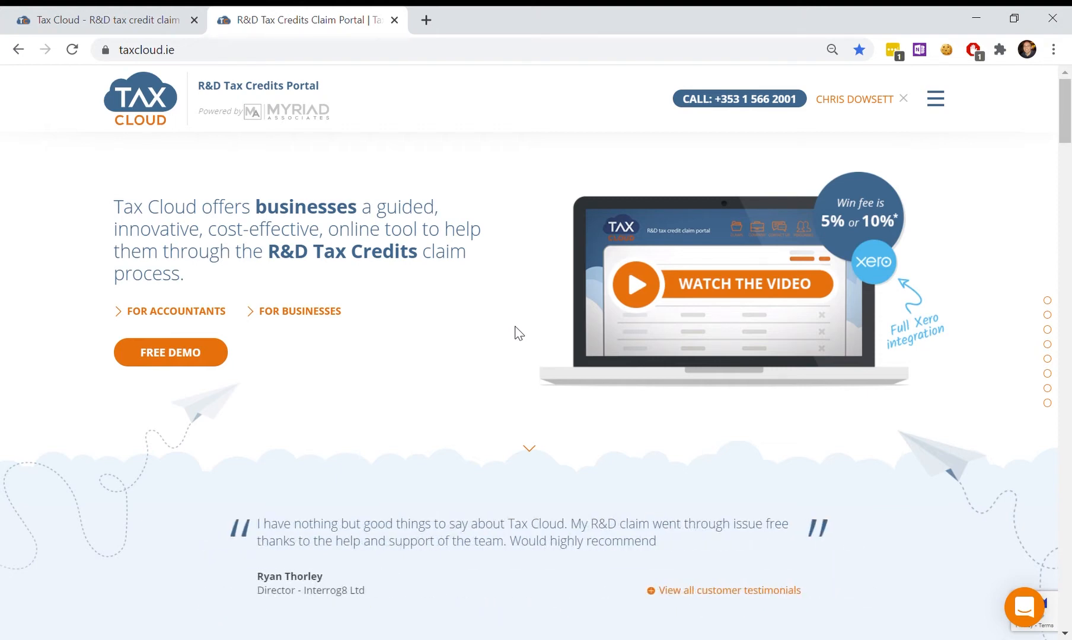
Step: Close the homepage tab to return to the dashboard with the pending 2019 claim at 80%
key(ctrl+w)
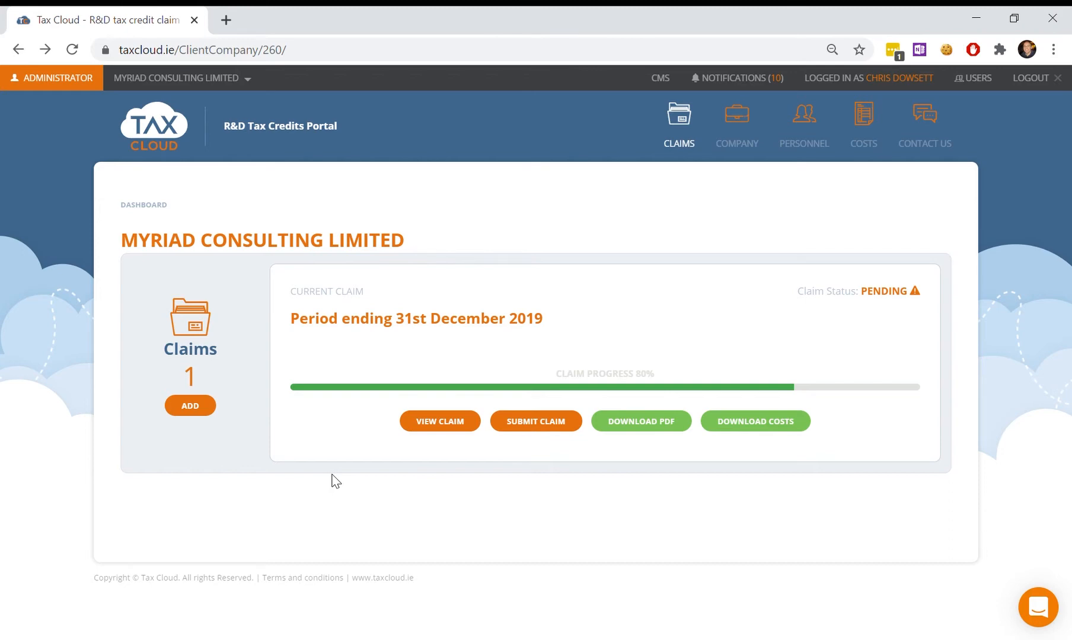
Step: Open the 31st December 2019 claim to list its two approved projects
click(1038, 607)
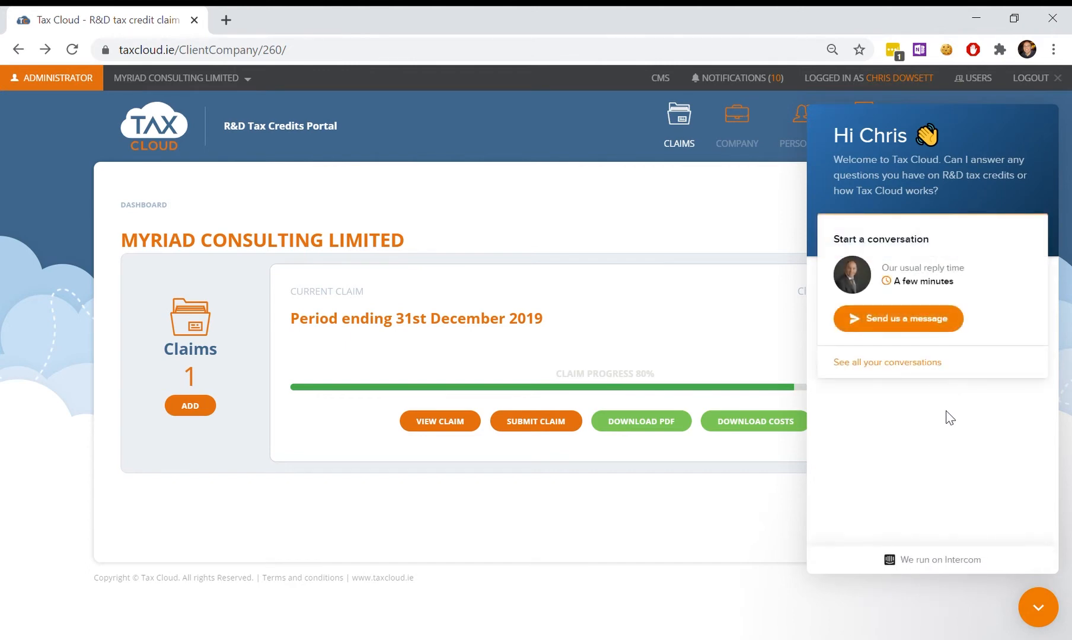
click(670, 513)
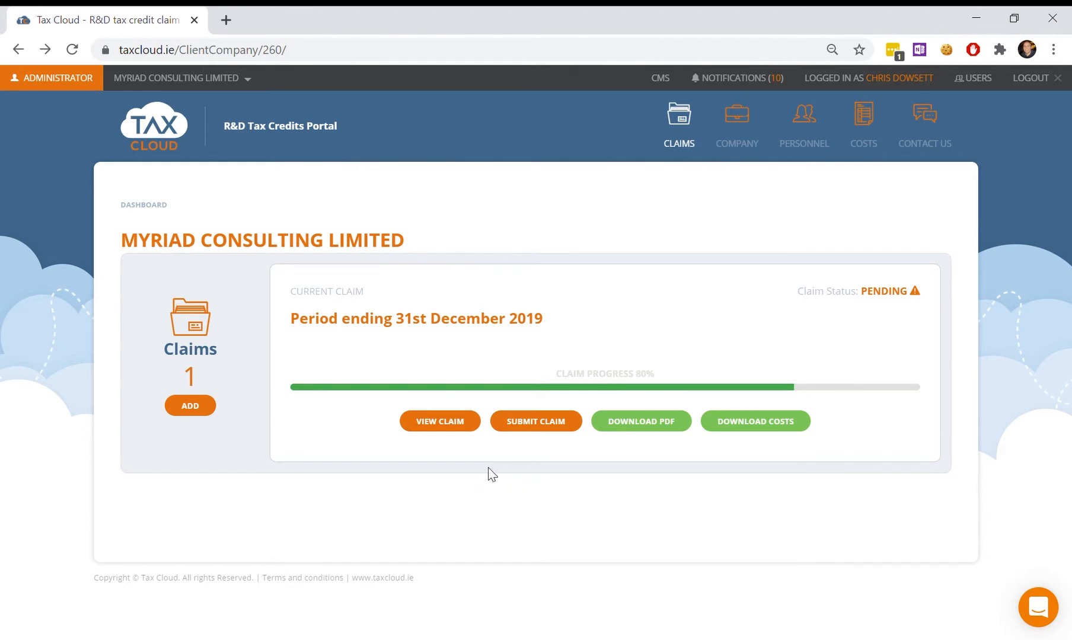
click(454, 426)
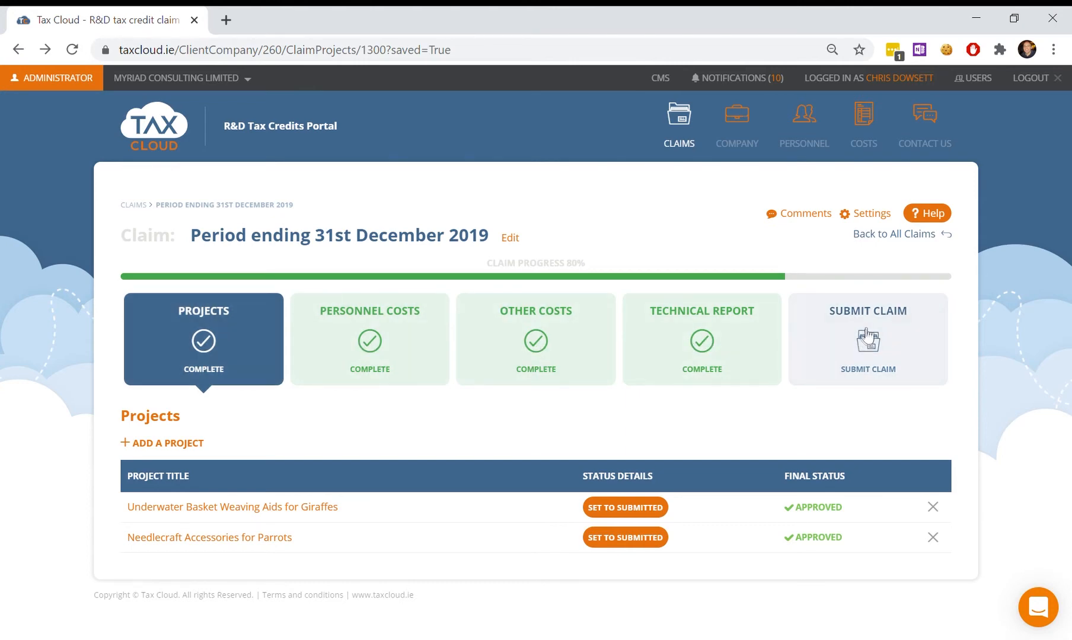
click(925, 215)
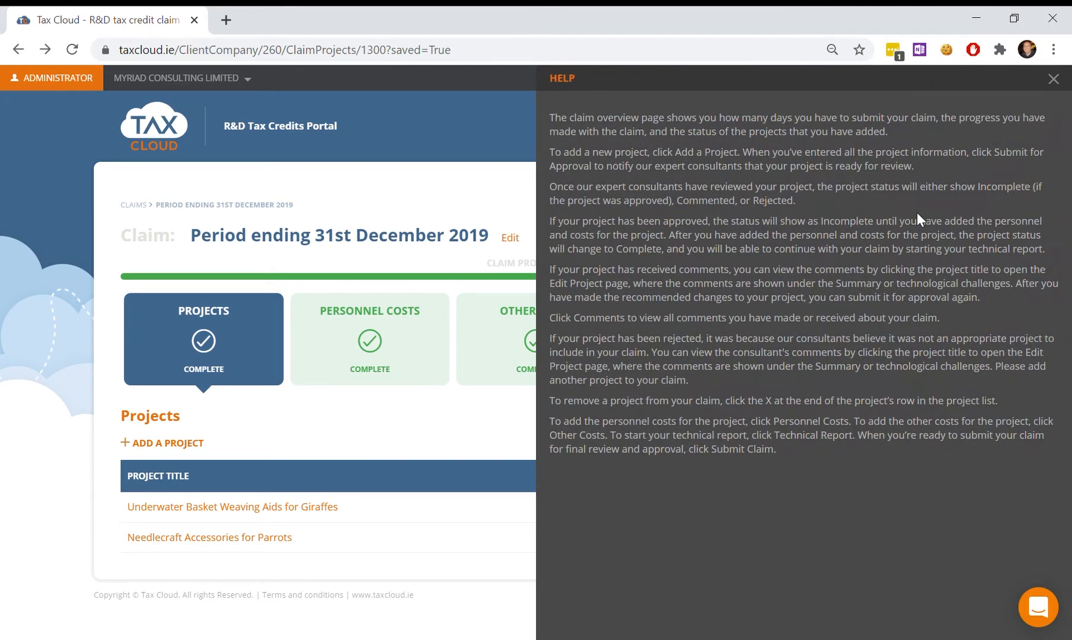
click(470, 199)
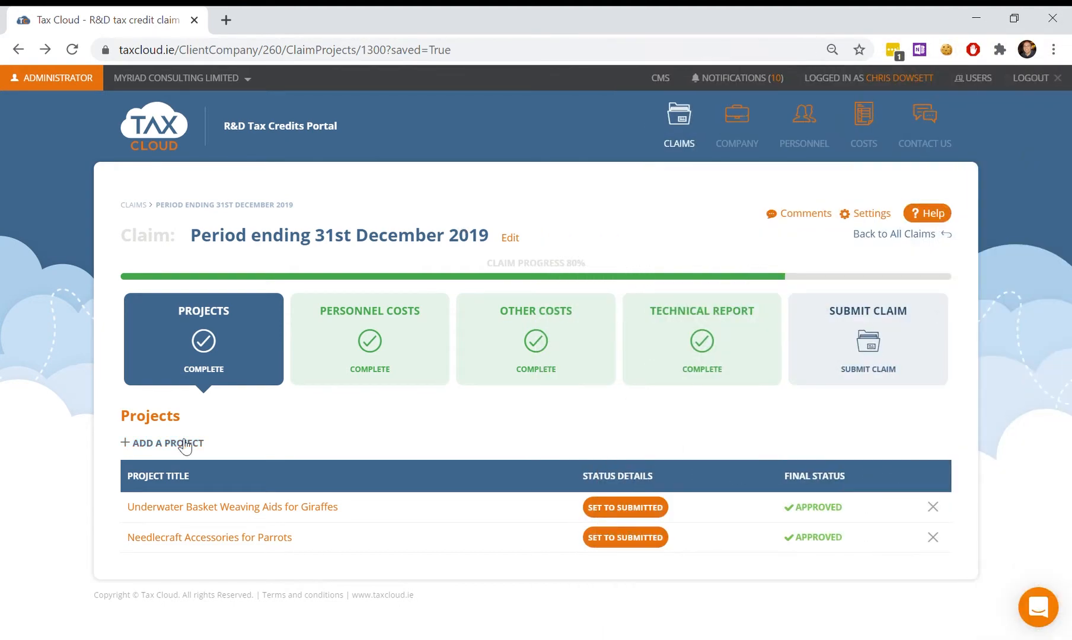
Step: Open the Underwater Basket Weaving Aids for Giraffes project and view the technological challenge guidance
click(203, 518)
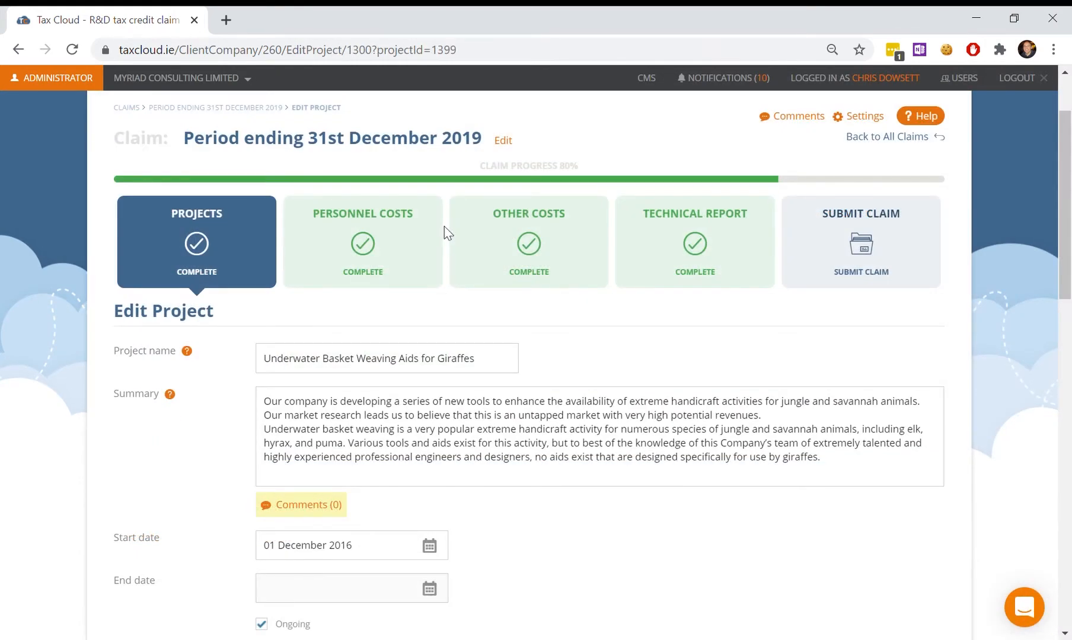
scroll(454, 268, down, 3)
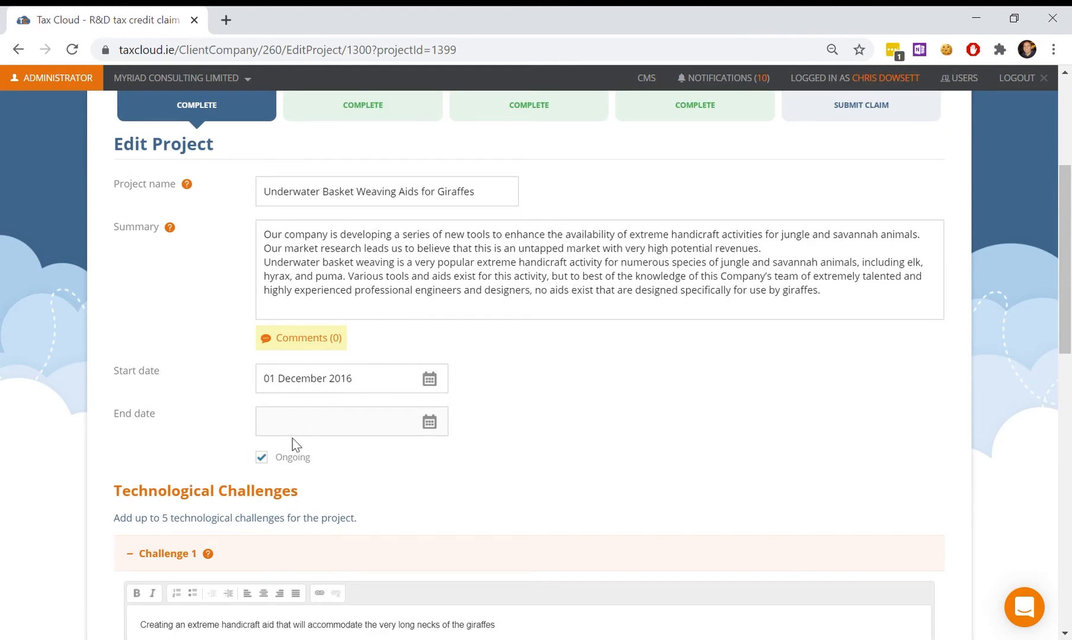
scroll(297, 445, down, 1)
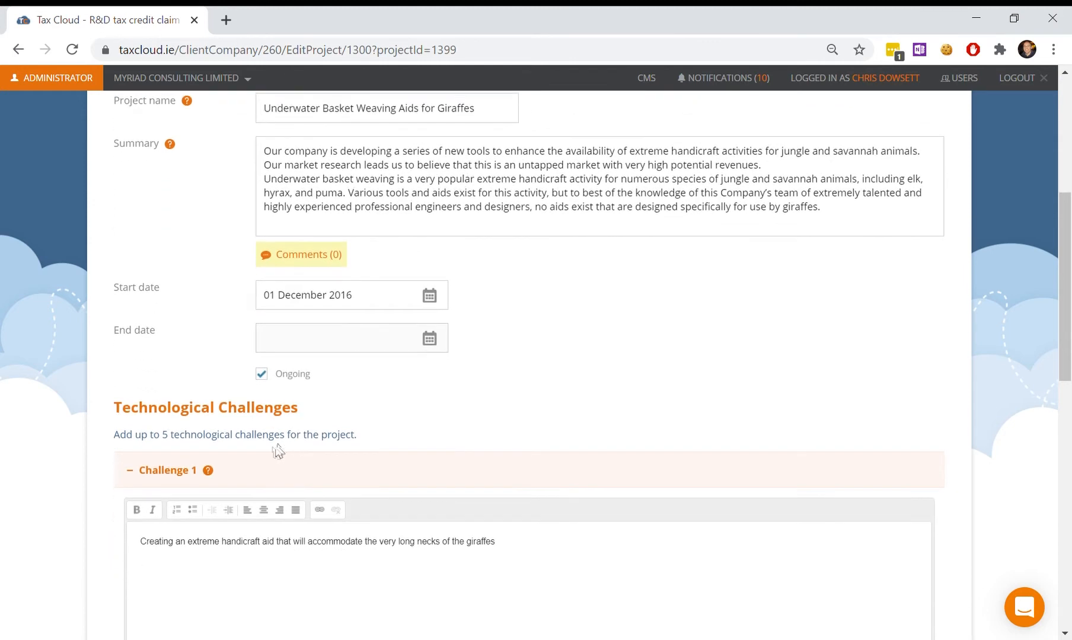
click(208, 471)
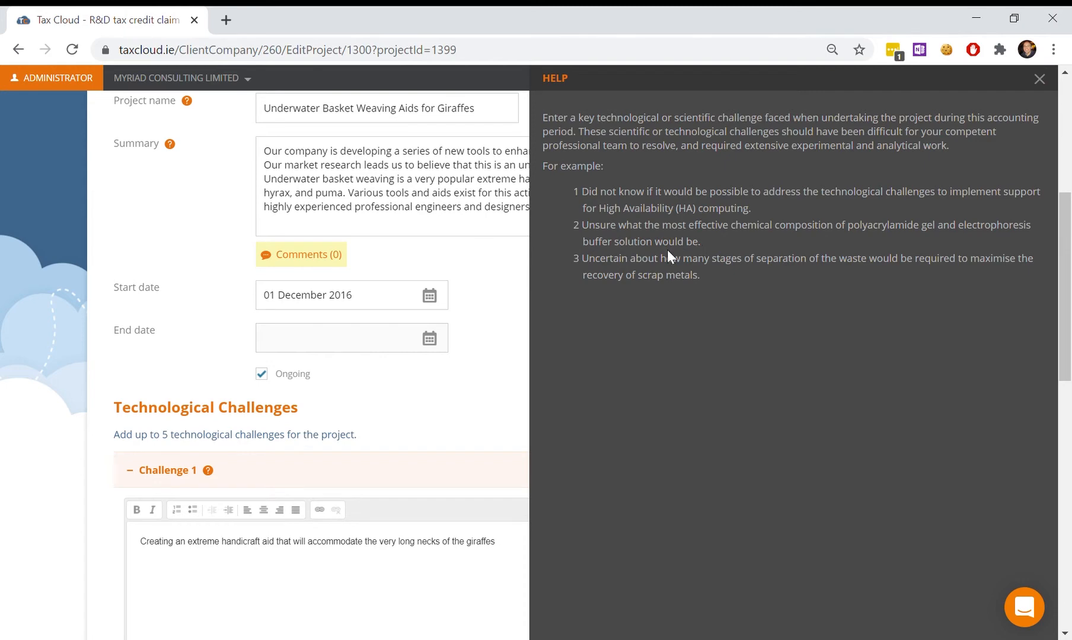
click(434, 411)
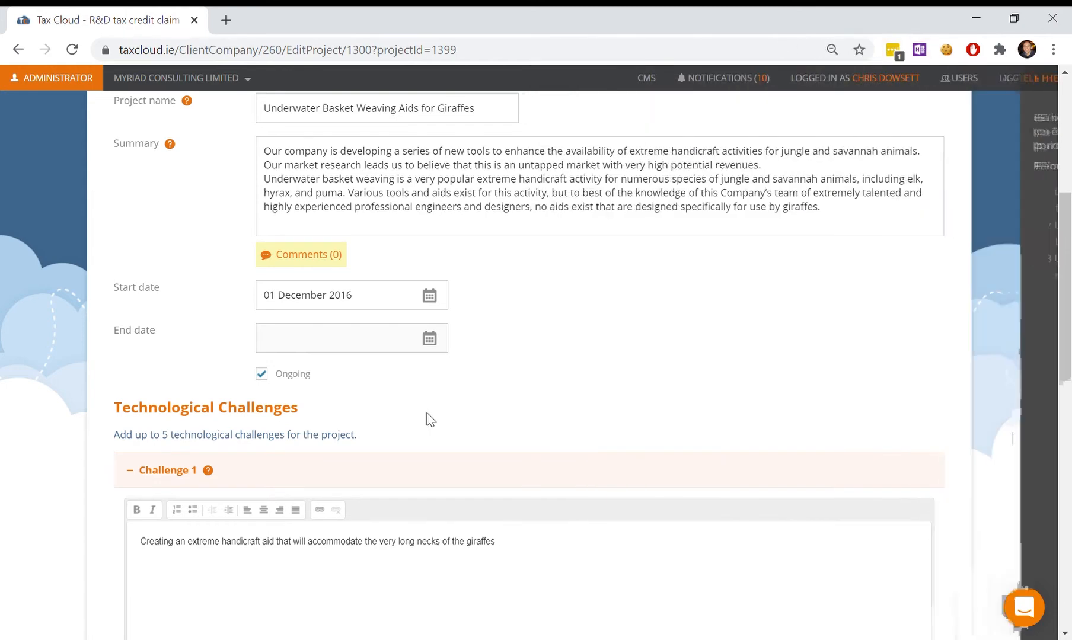
Step: Review the project's three technological challenges and return to the top of the form
scroll(433, 415, down, 3)
scroll(434, 412, down, 8)
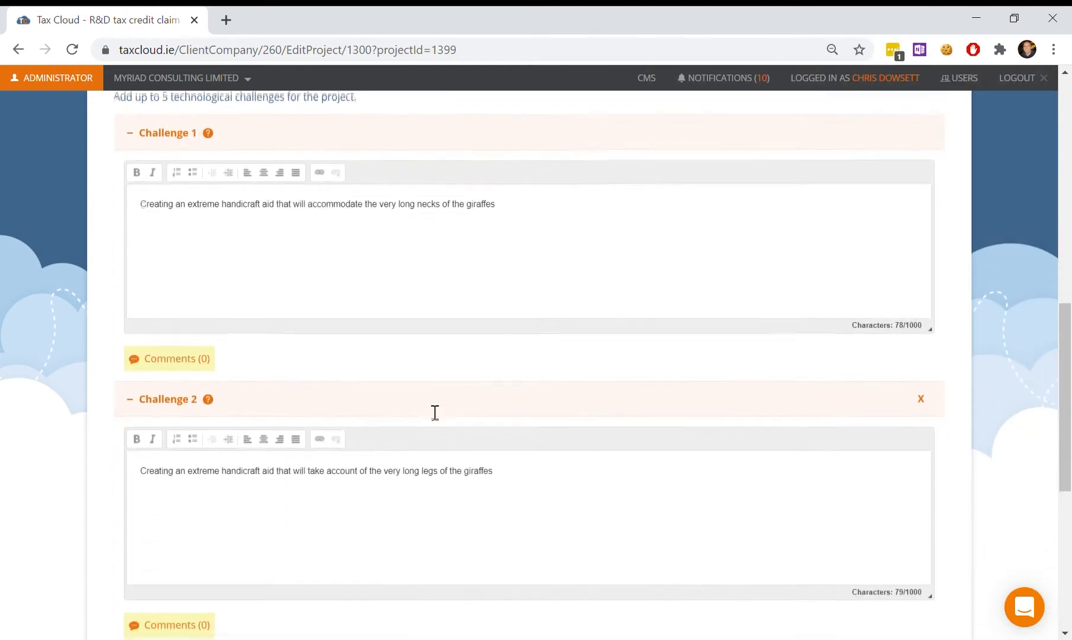
scroll(434, 412, down, 2)
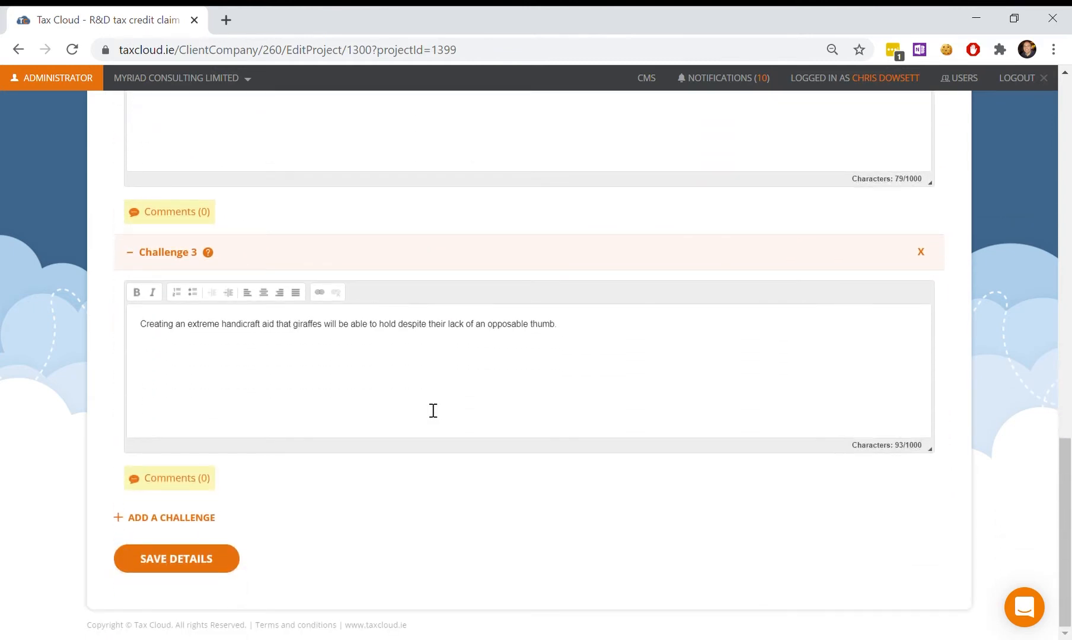
scroll(433, 411, up, 7)
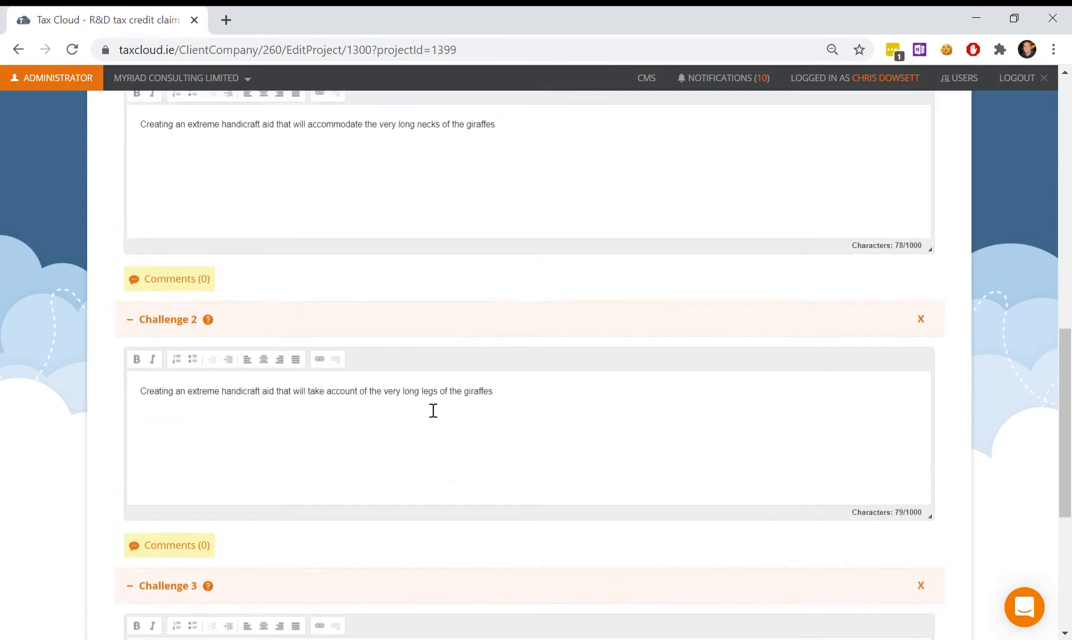
scroll(434, 411, up, 4)
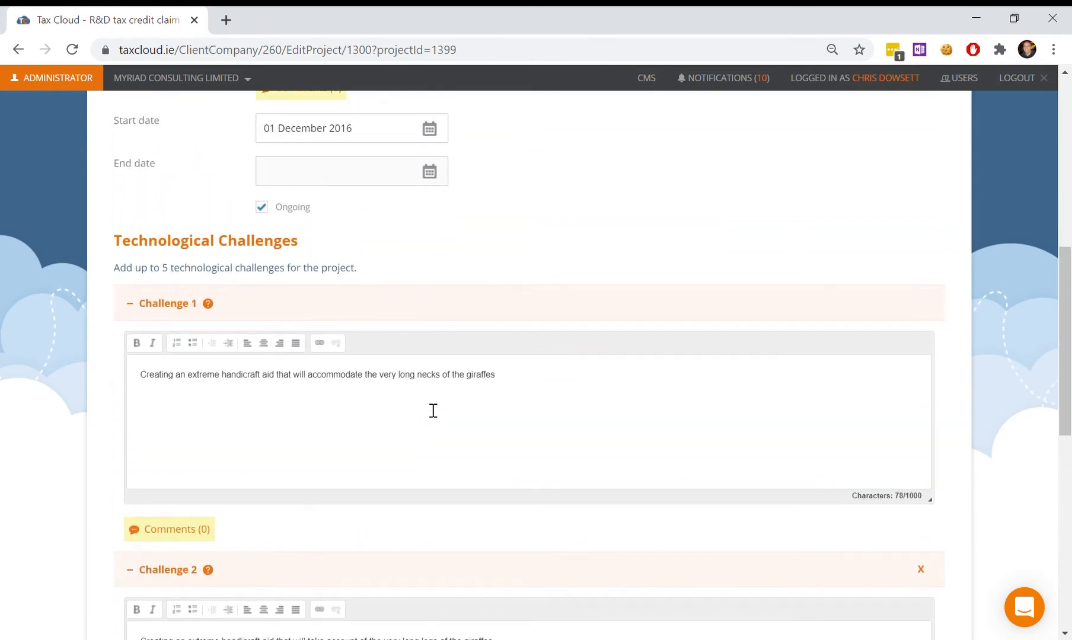
scroll(430, 409, up, 1)
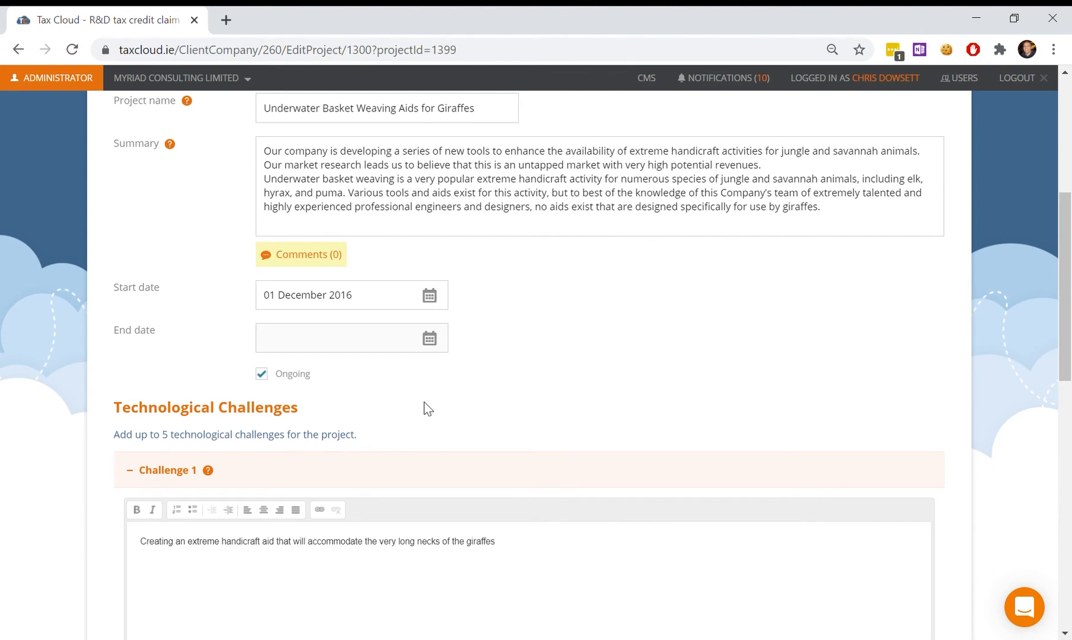
scroll(426, 404, up, 5)
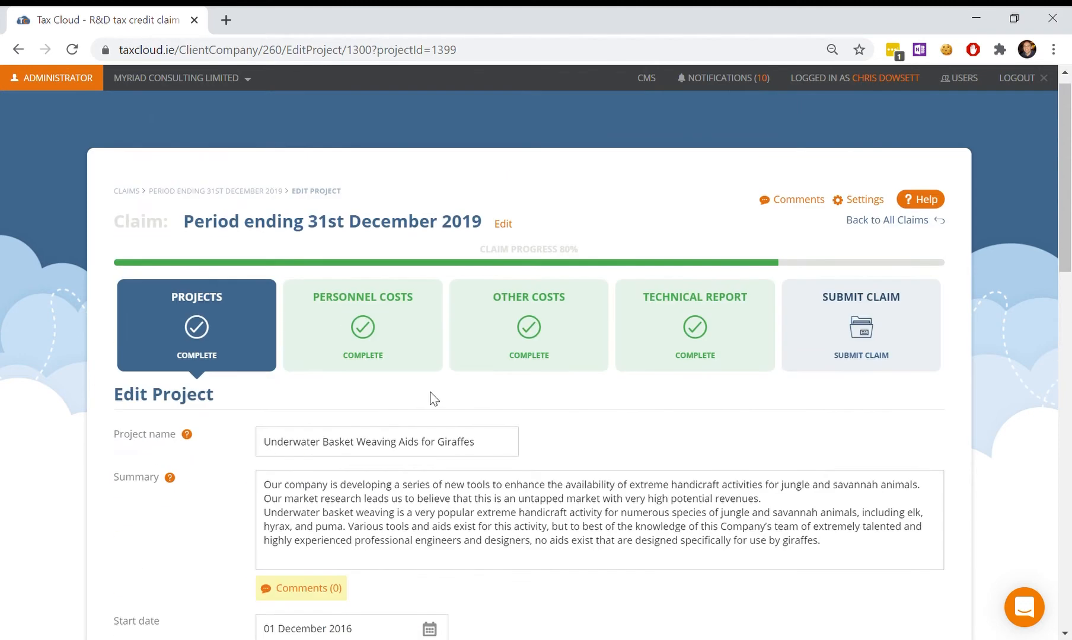
Step: Go to the project's personnel costs stage and choose to add personnel one at a time
click(413, 341)
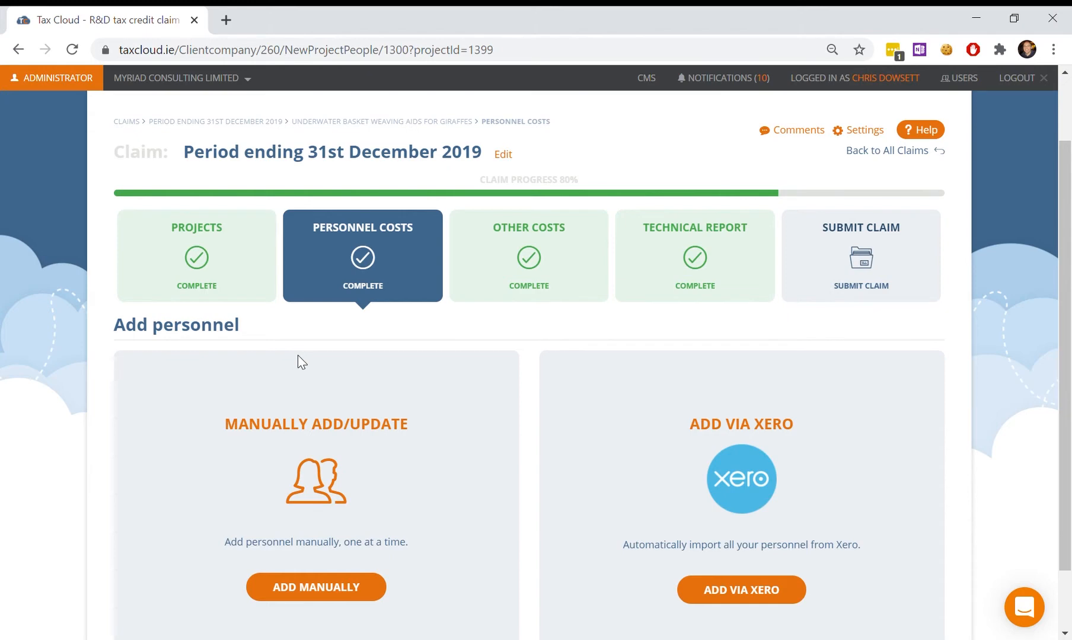
scroll(407, 374, down, 2)
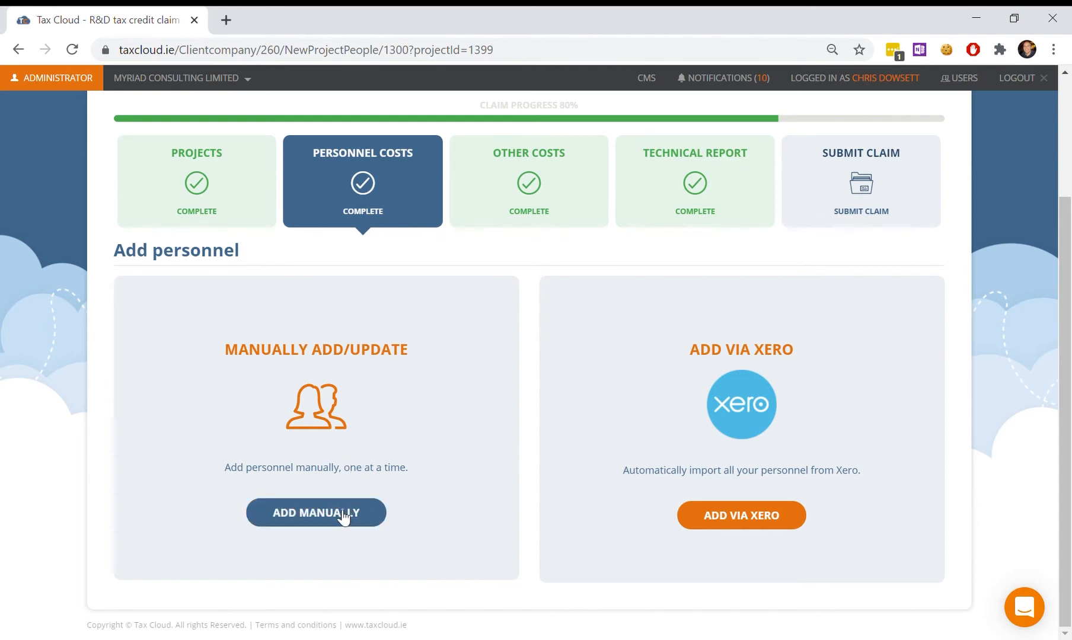
click(343, 515)
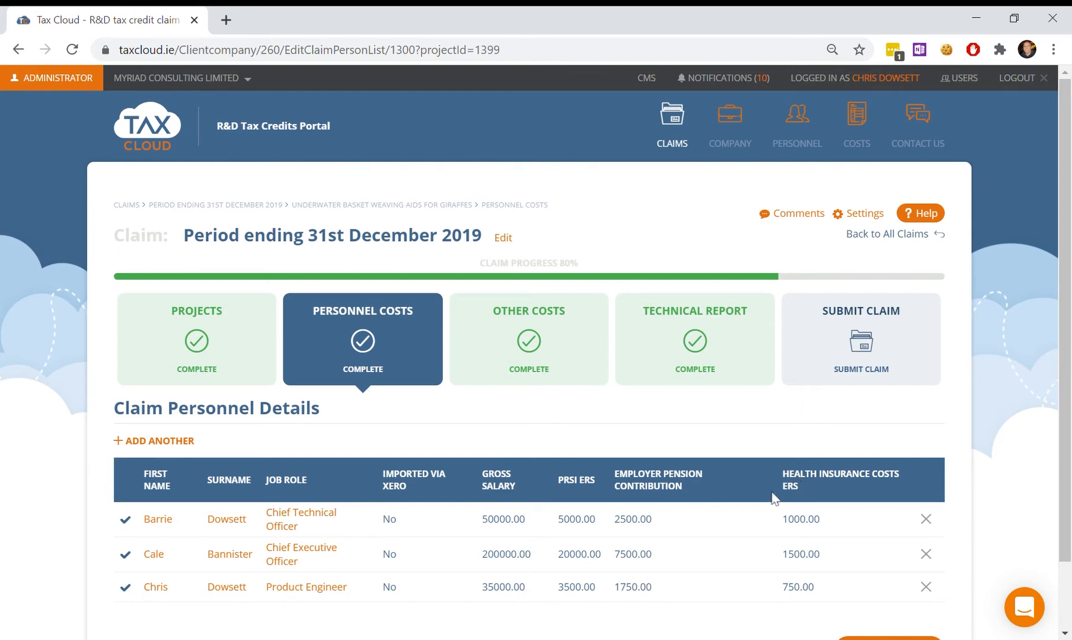
scroll(783, 495, down, 2)
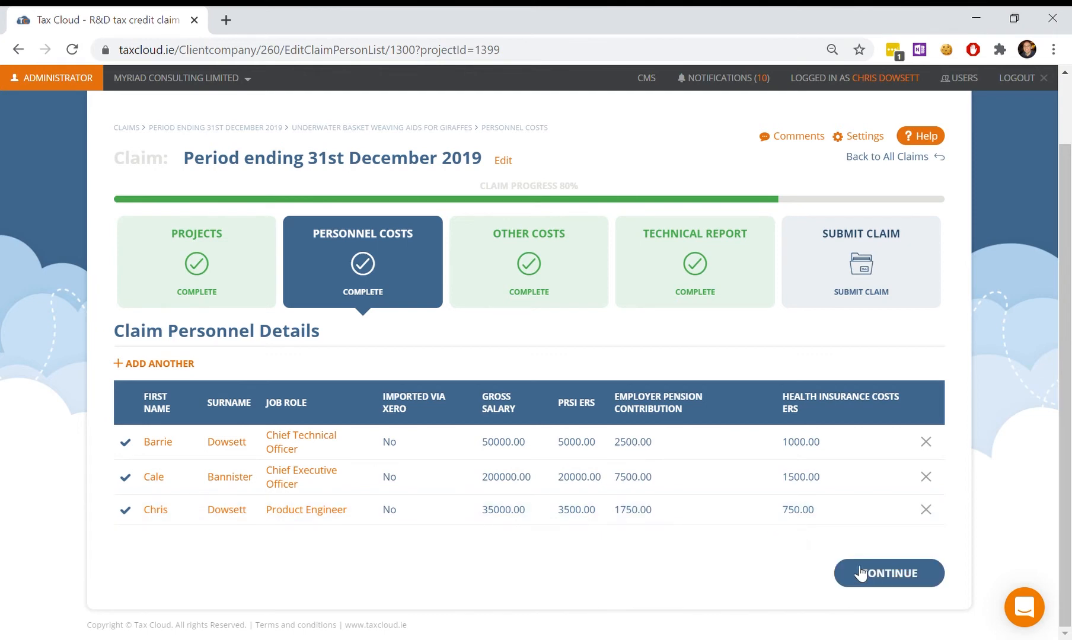
Step: Assign personnel costs, showing 60%, 95% and 80% R&D time for the three staff
click(884, 574)
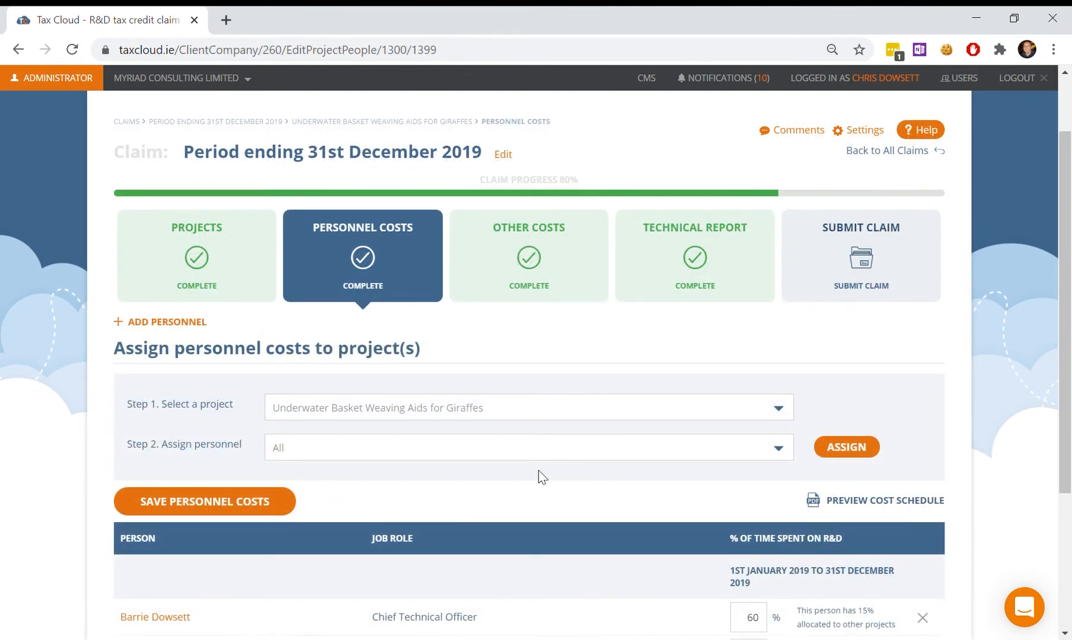
scroll(561, 454, down, 2)
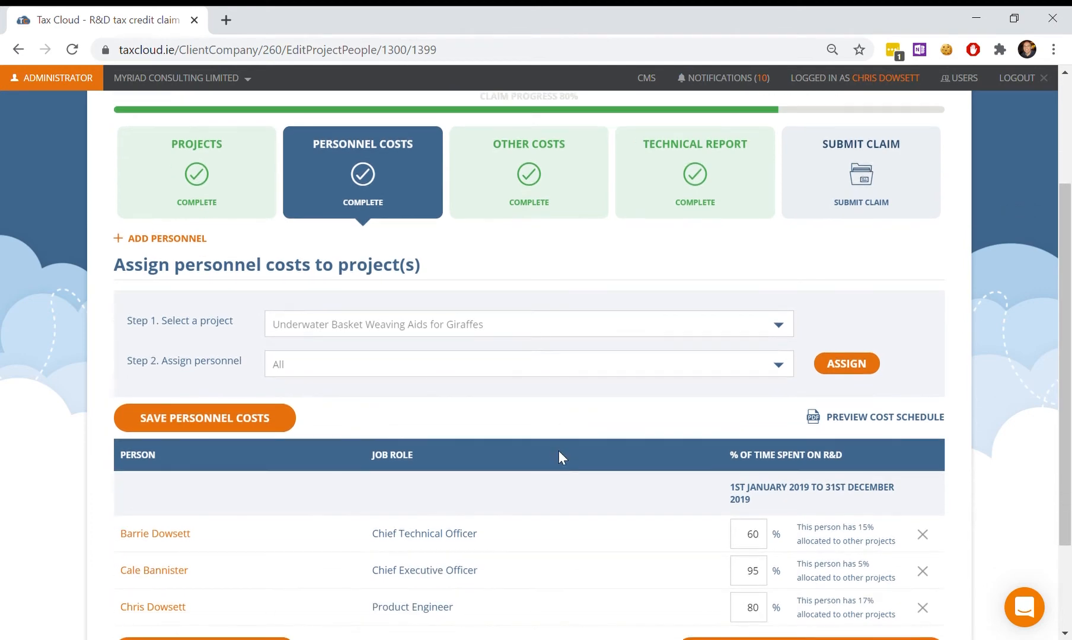
scroll(559, 453, down, 2)
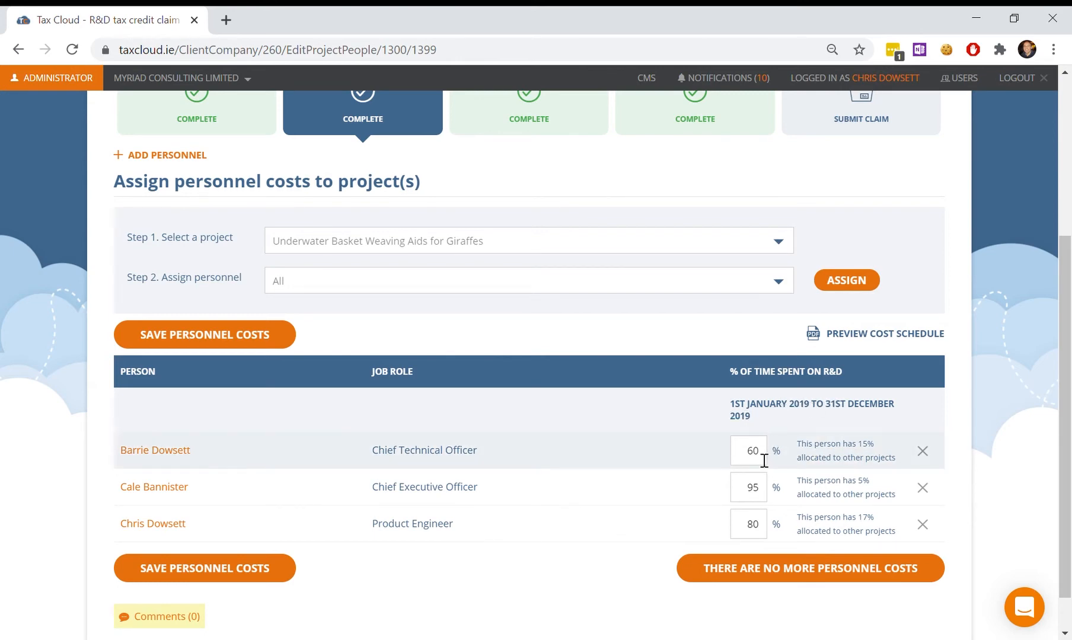
Step: Finish personnel costs and add other costs manually, with Dublin University's research cost at 100%
click(783, 570)
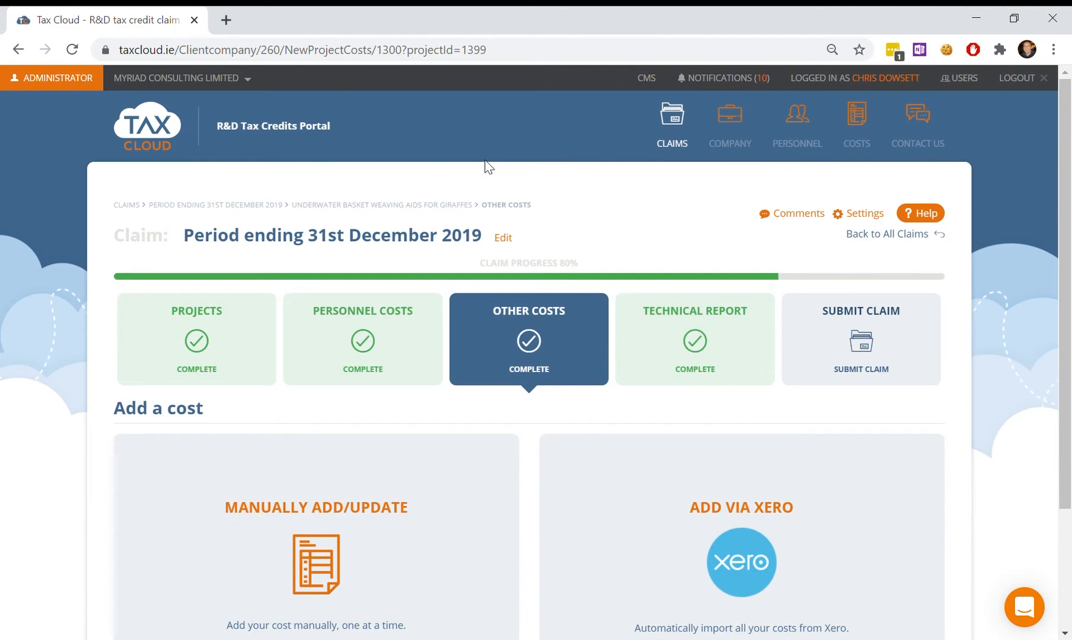
scroll(487, 204, down, 3)
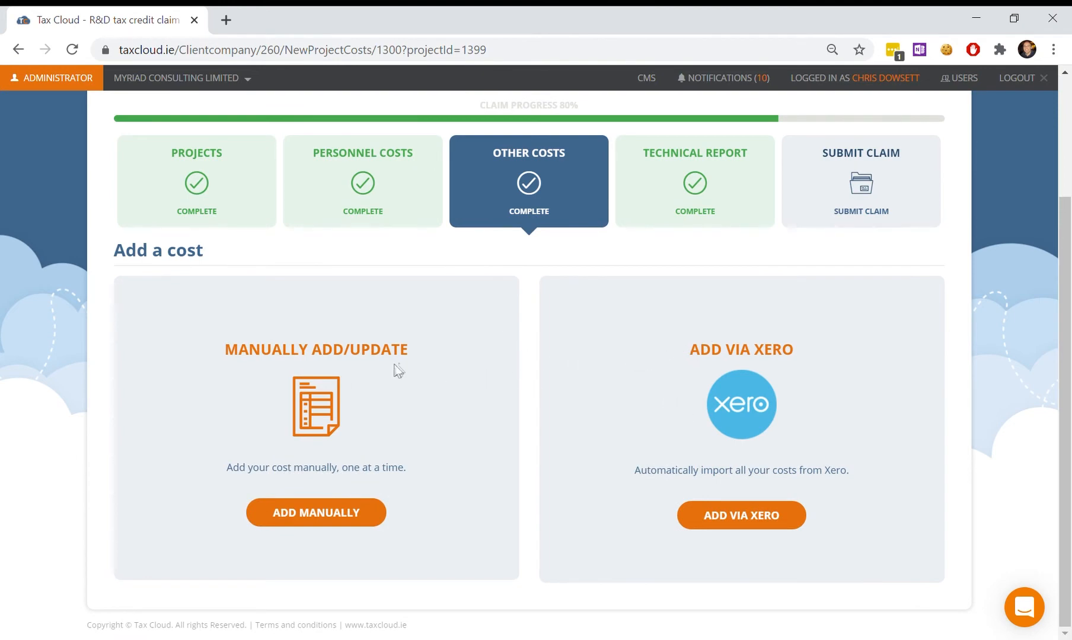
click(301, 517)
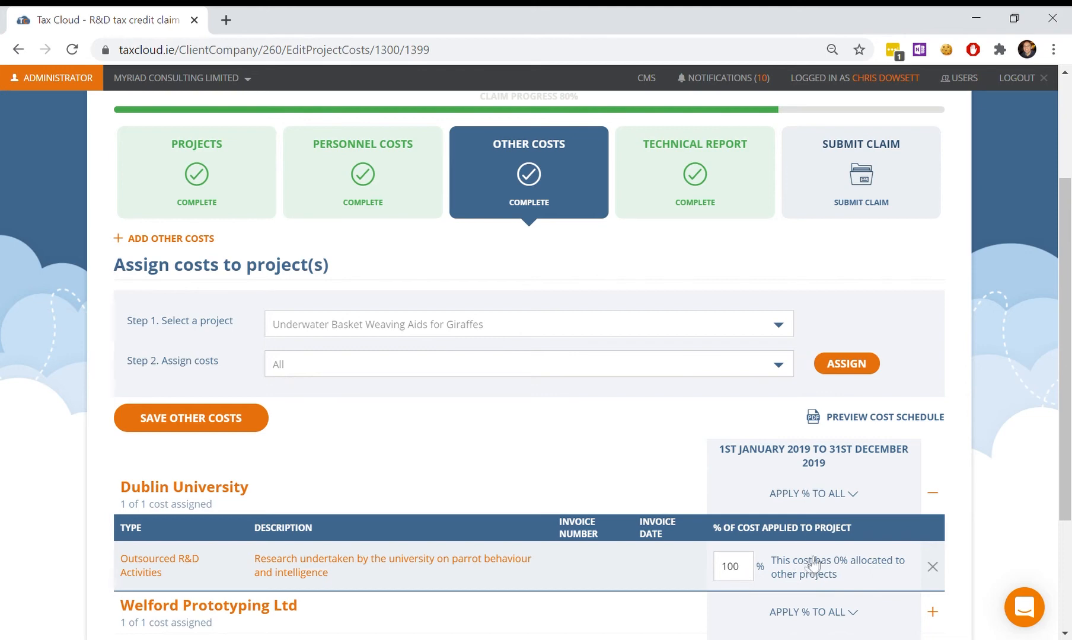
Step: Preview the costing schedule's Costing Summary, then close the preview
click(883, 427)
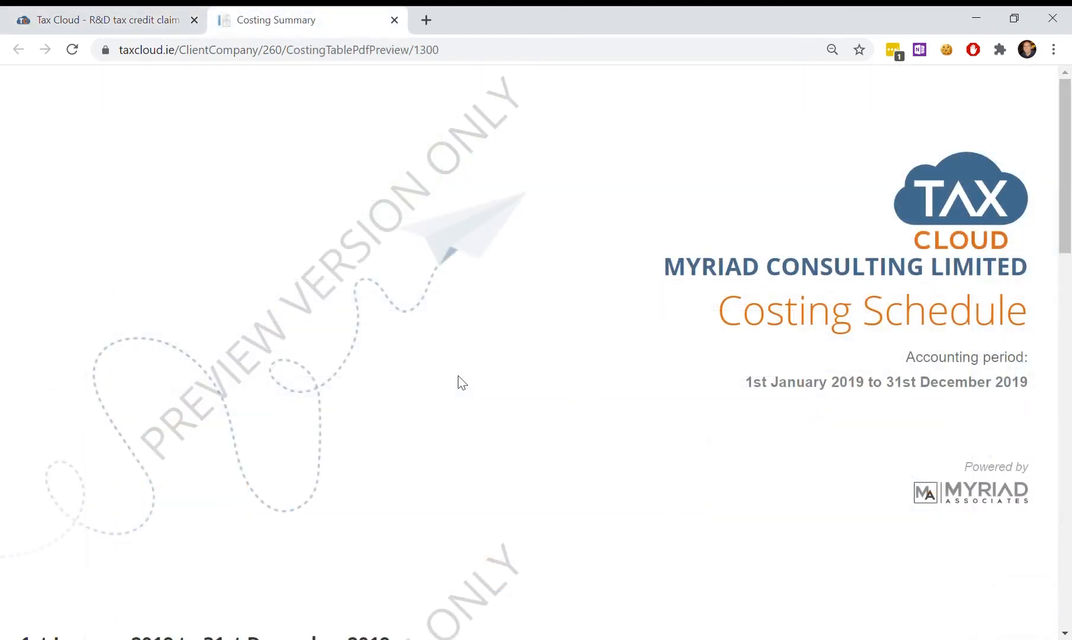
scroll(462, 383, down, 7)
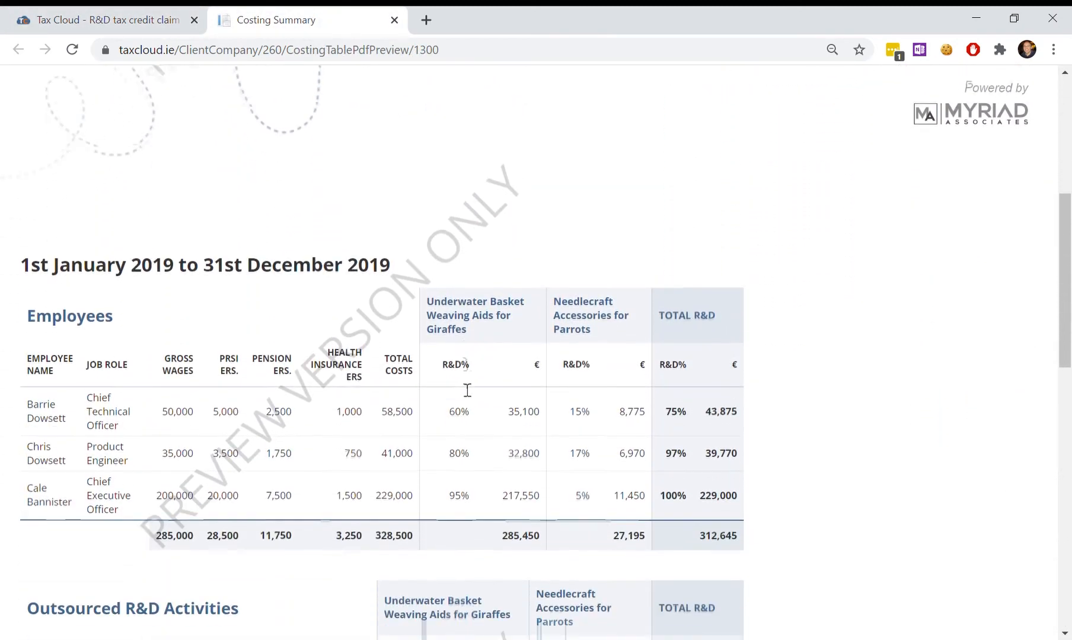
scroll(465, 384, down, 4)
scroll(465, 384, down, 4)
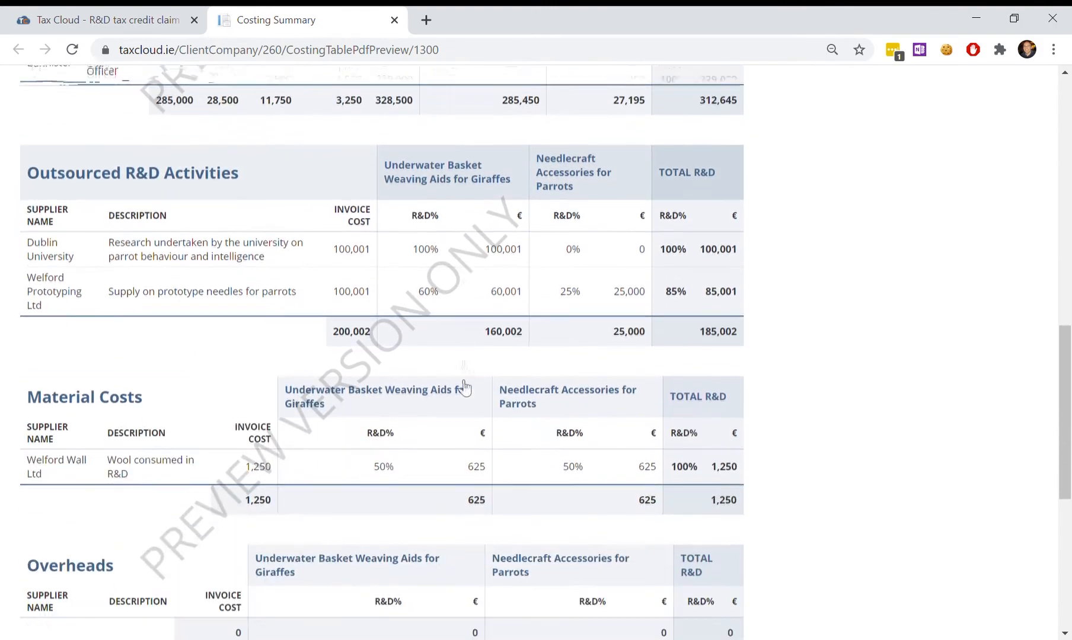
scroll(464, 385, down, 1)
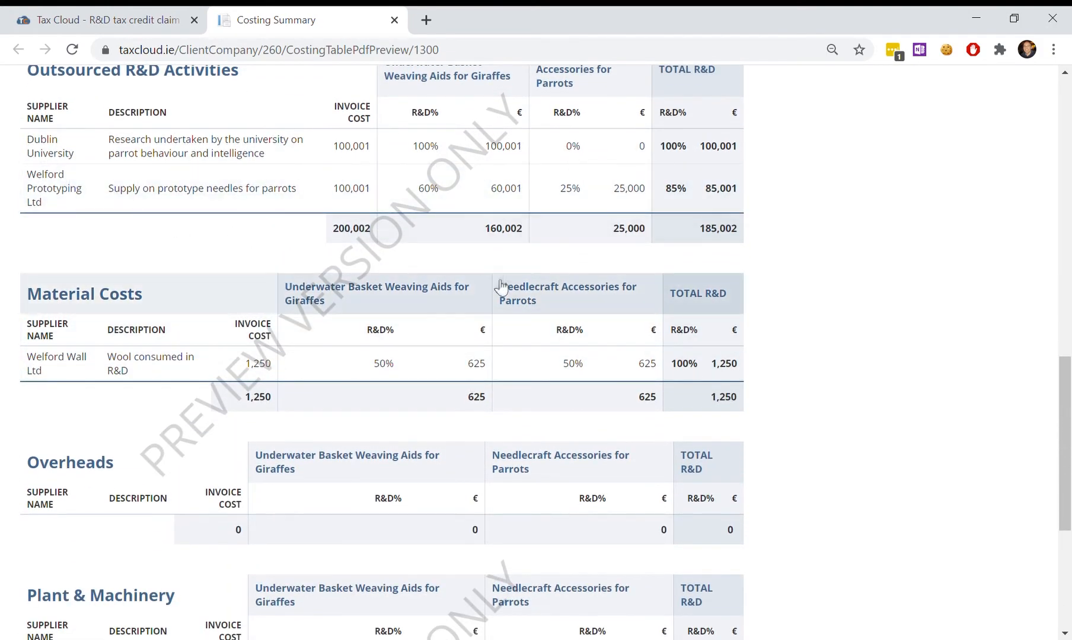
key(ctrl+w)
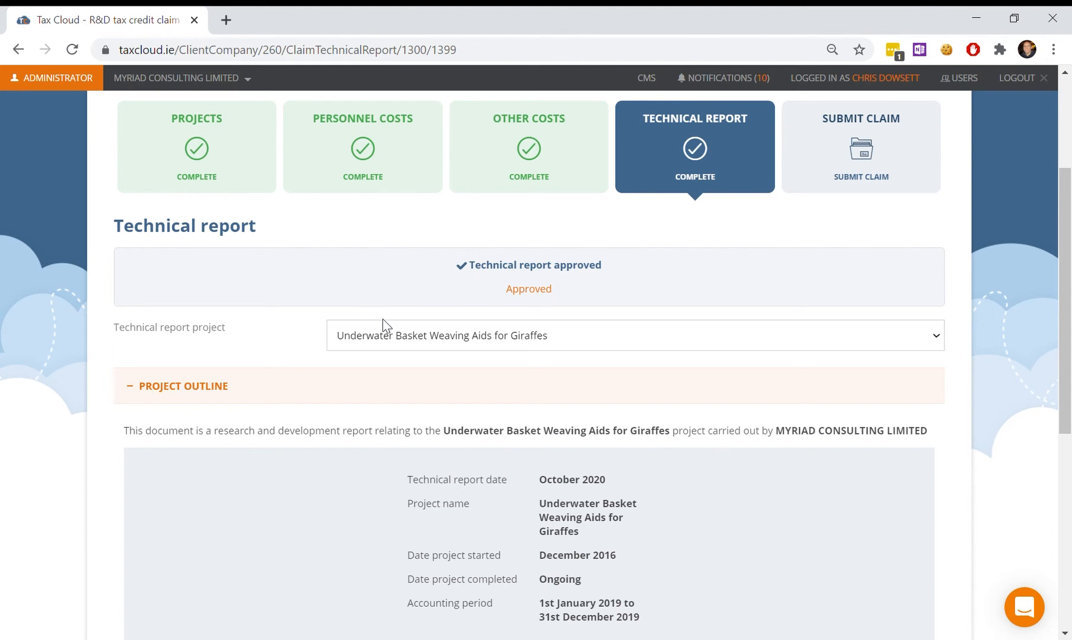
Step: Review the approved giraffes technical report's six sections and set the claim to submitted
scroll(384, 326, down, 1)
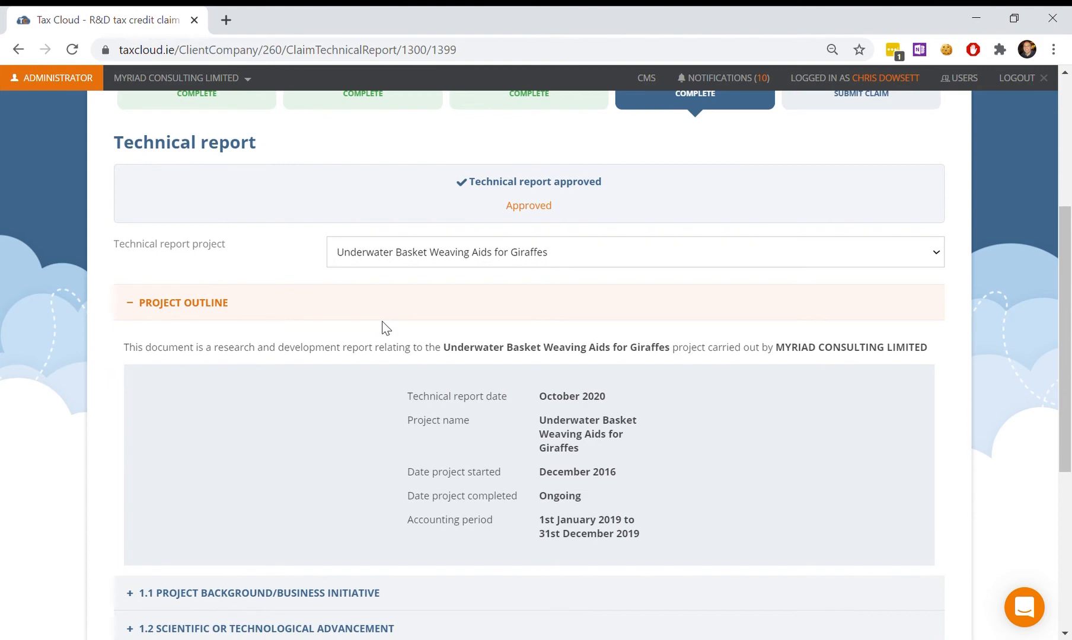
scroll(386, 327, down, 1)
scroll(381, 322, down, 3)
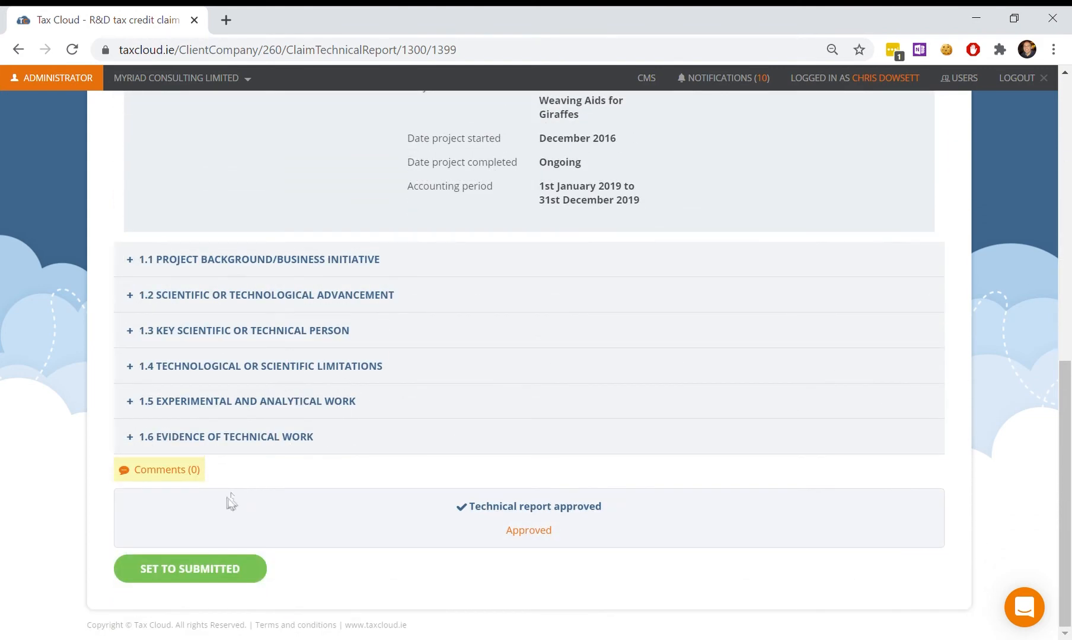
click(207, 568)
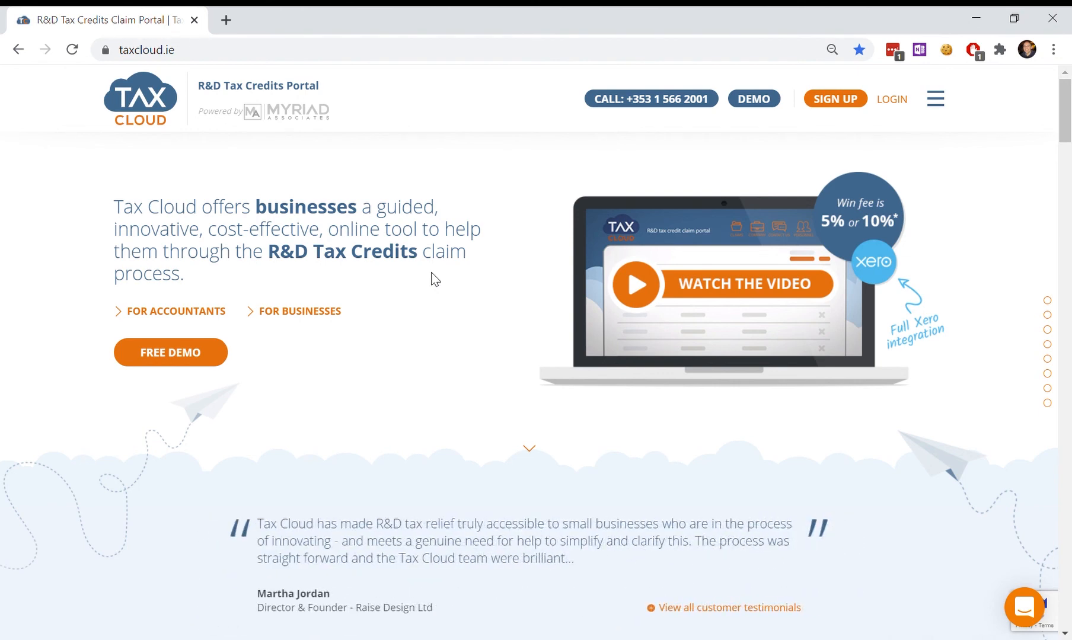
Step: Calculate savings for €120,000 and €45,000 of costs, showing up to €41,250.00
scroll(431, 274, down, 5)
scroll(437, 282, down, 12)
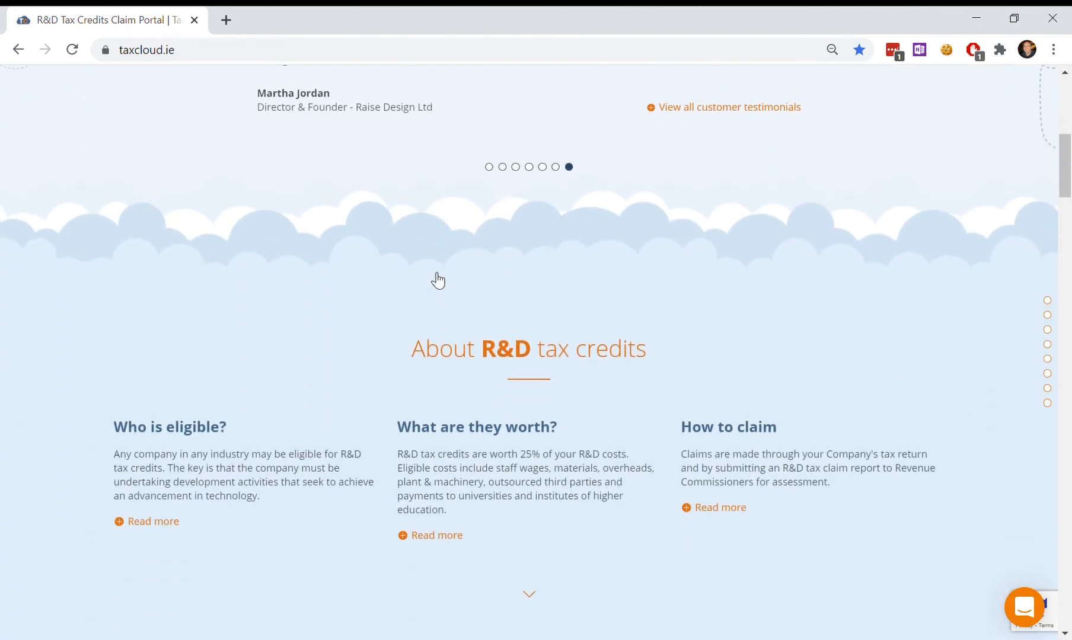
scroll(432, 278, down, 8)
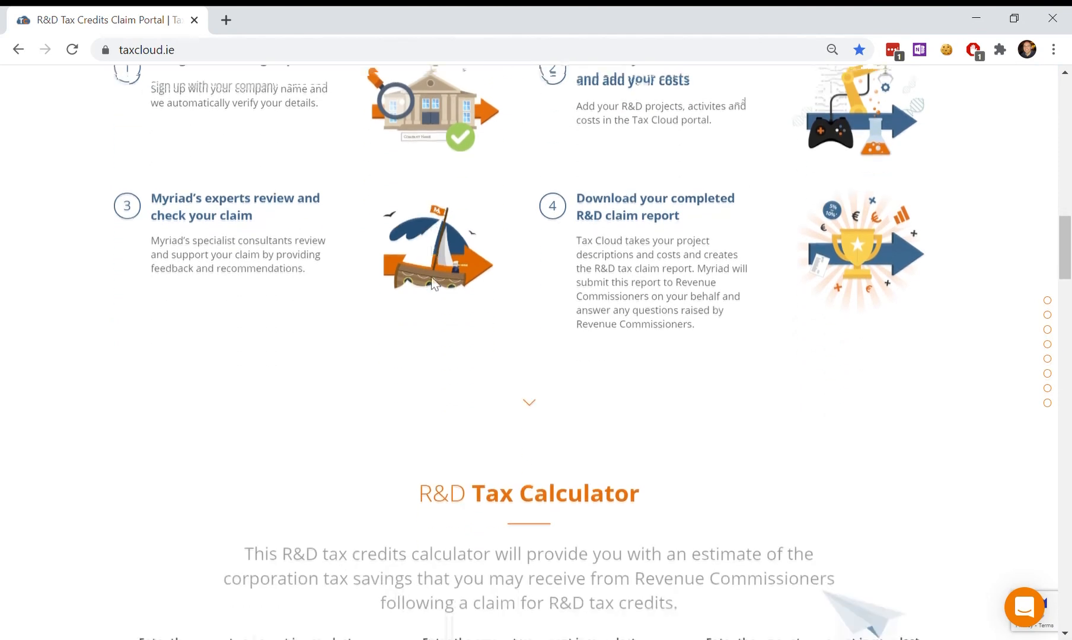
scroll(432, 272, down, 4)
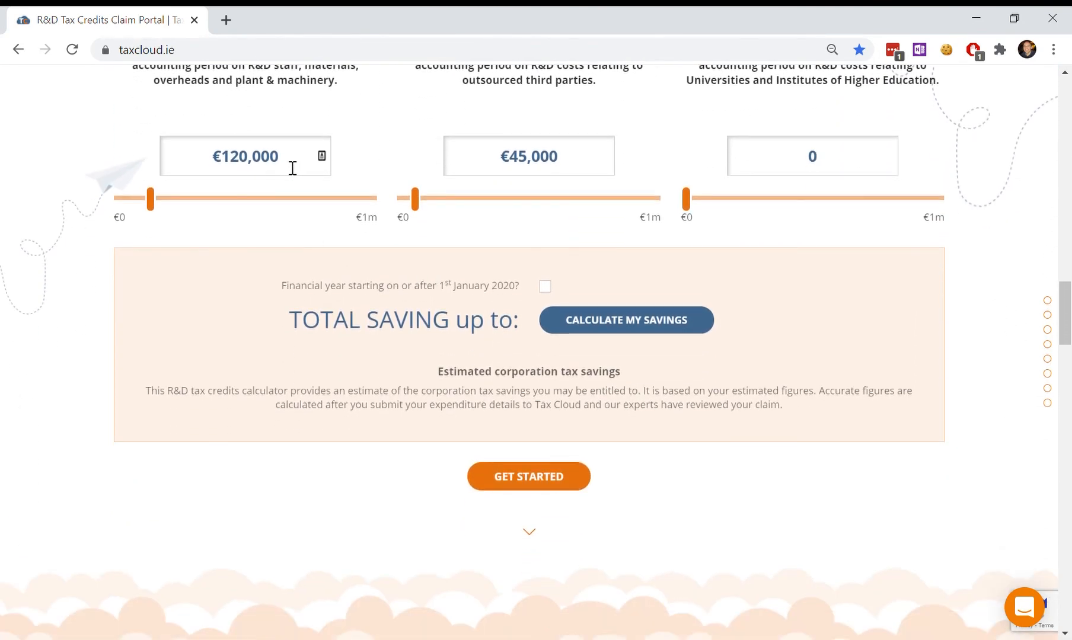
click(615, 325)
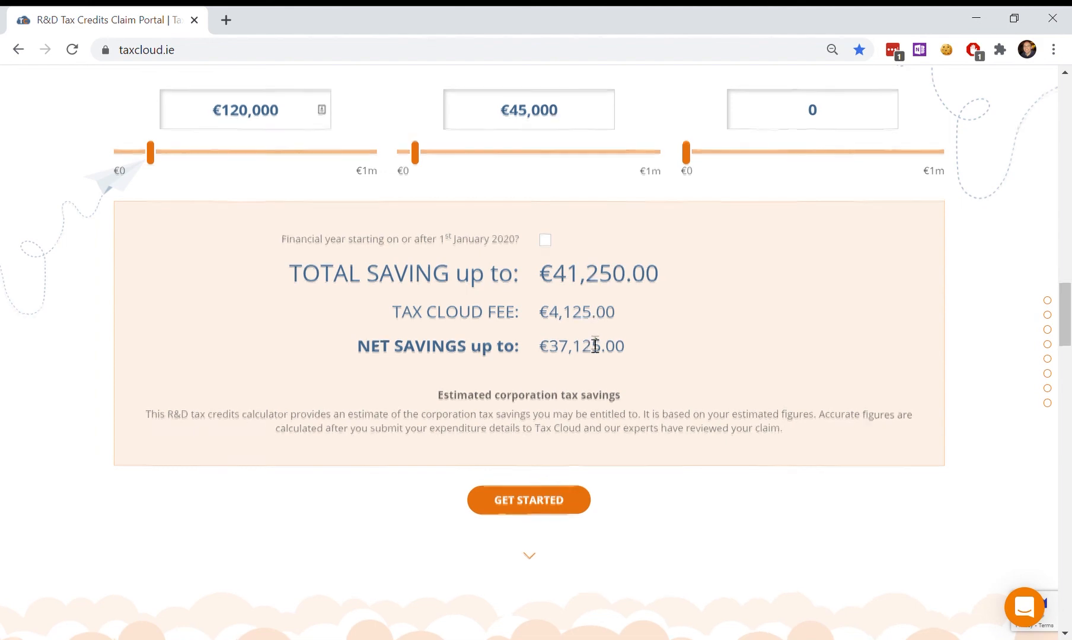
scroll(595, 343, up, 10)
scroll(595, 338, up, 15)
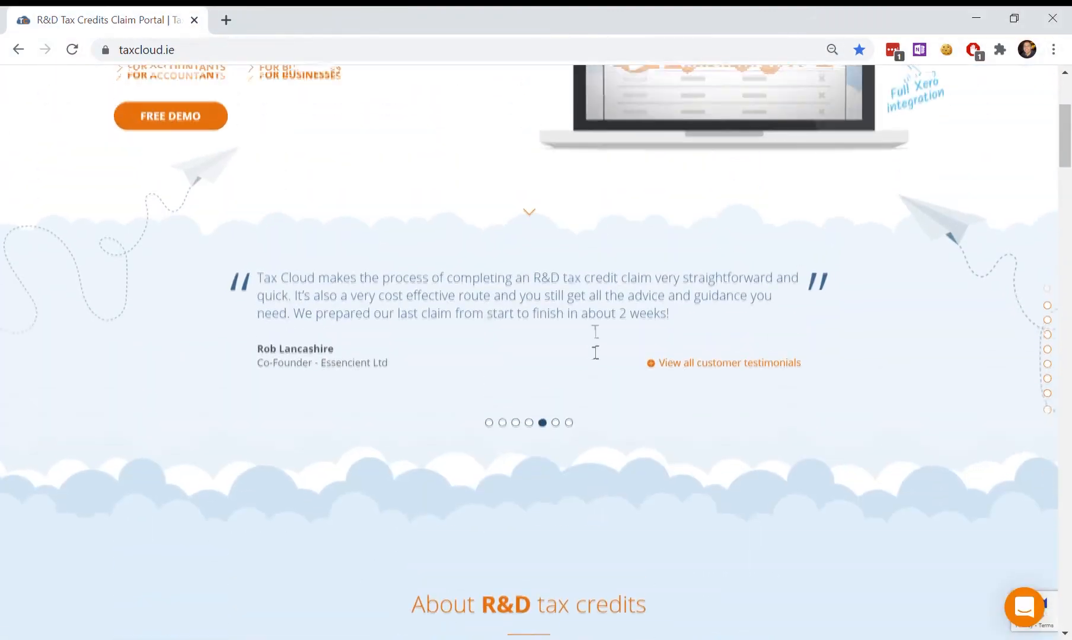